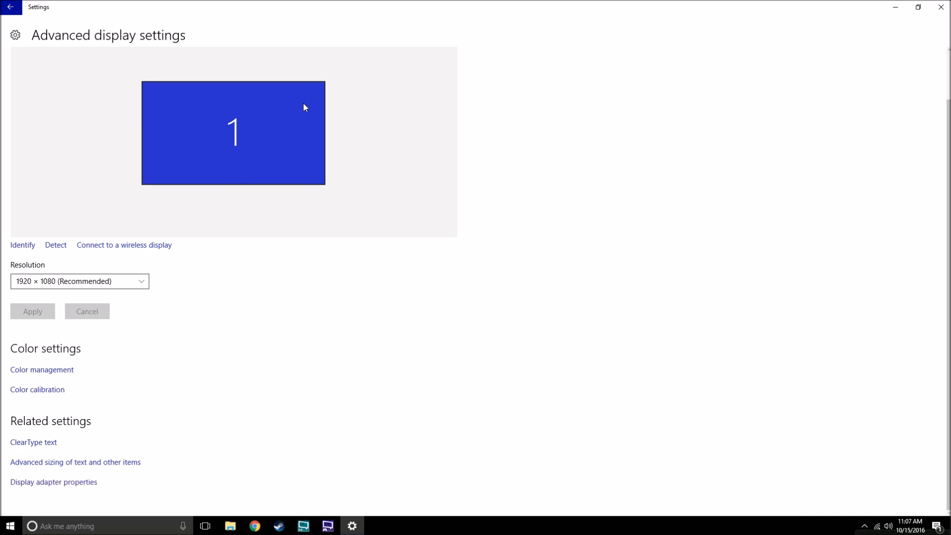
# Step: Search Windows for display settings and open the advanced display settings page
pyautogui.click(70, 529)
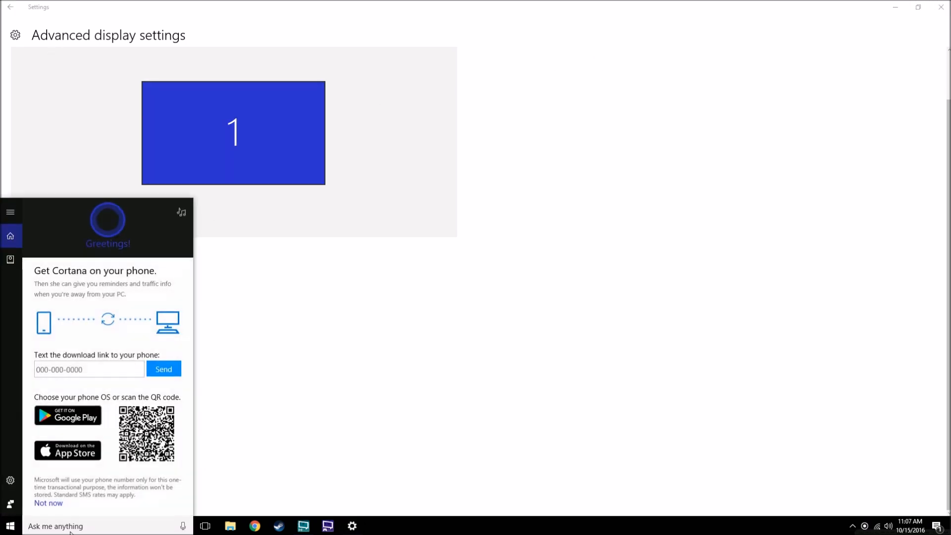
pyautogui.write('display se')
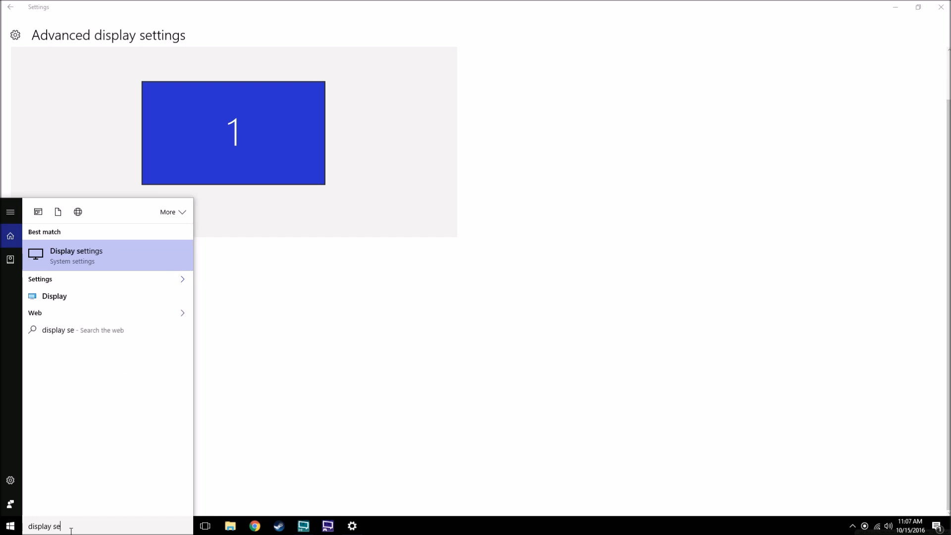
pyautogui.click(167, 267)
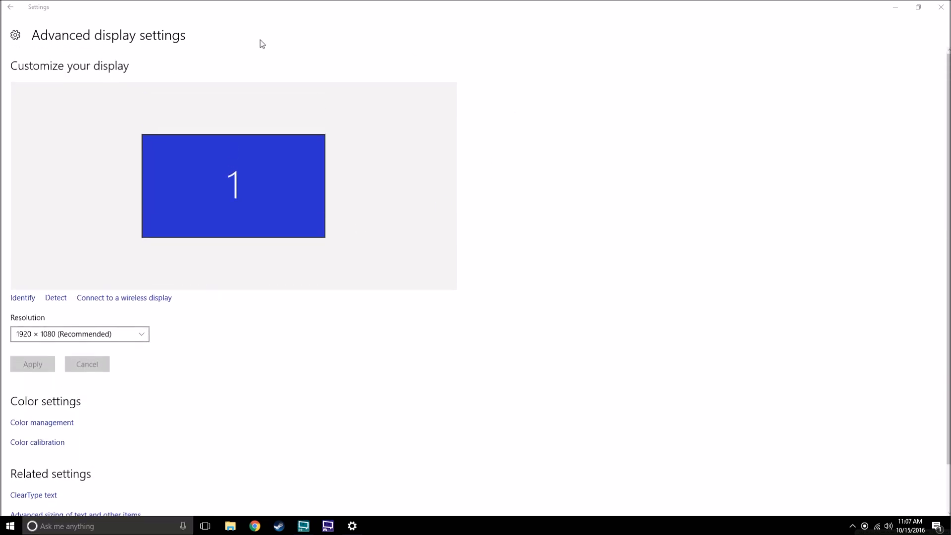
pyautogui.click(8, 8)
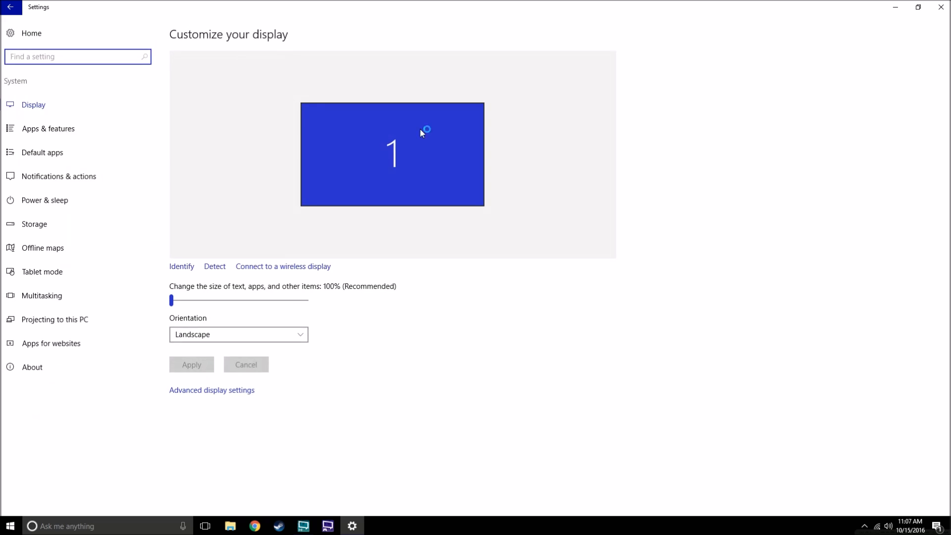
pyautogui.click(229, 393)
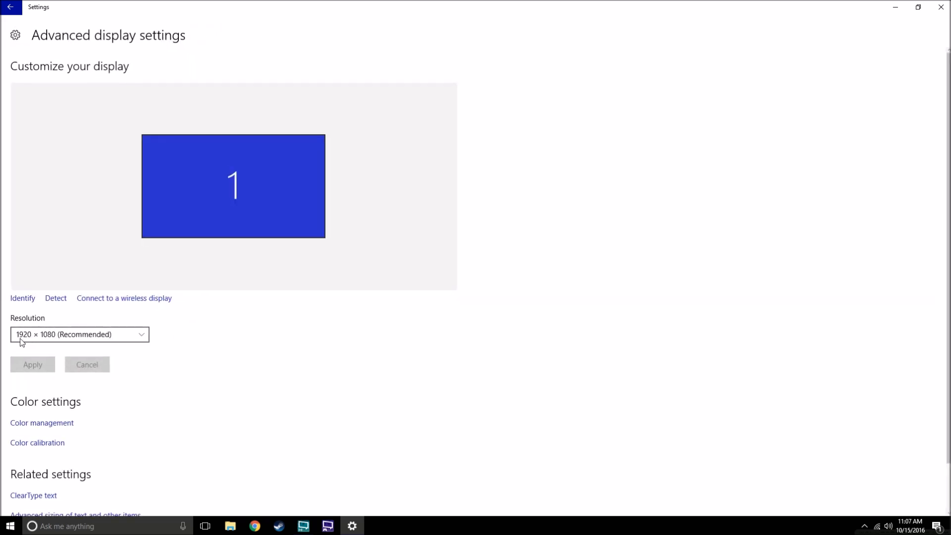
# Step: Open the display adapter properties, examine the monitor's available screen refresh rates, and close the dialog
pyautogui.scroll(-2, 32, 493)
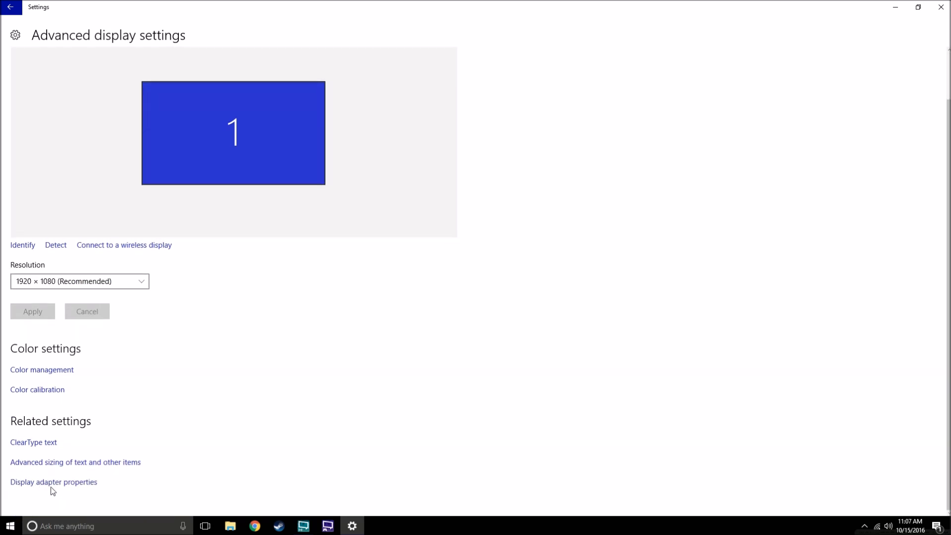
pyautogui.click(39, 483)
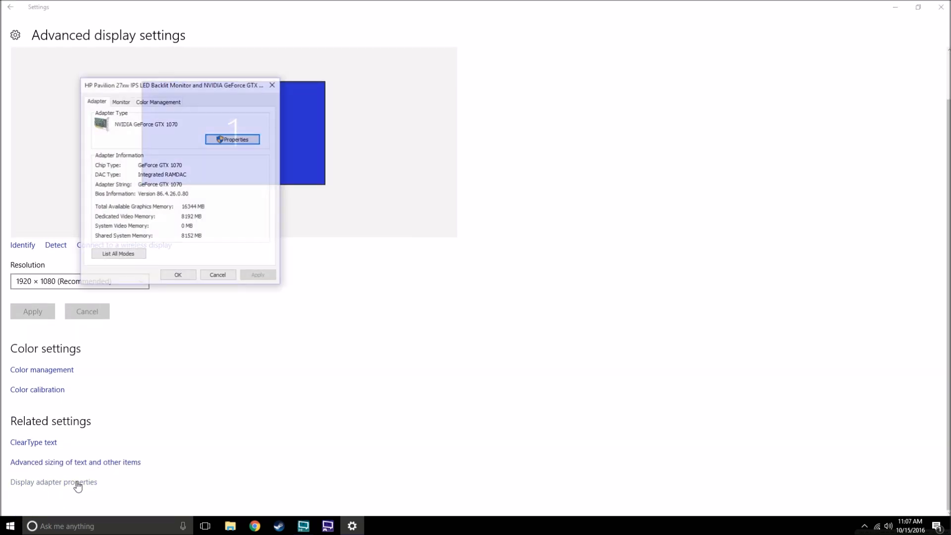
pyautogui.click(121, 102)
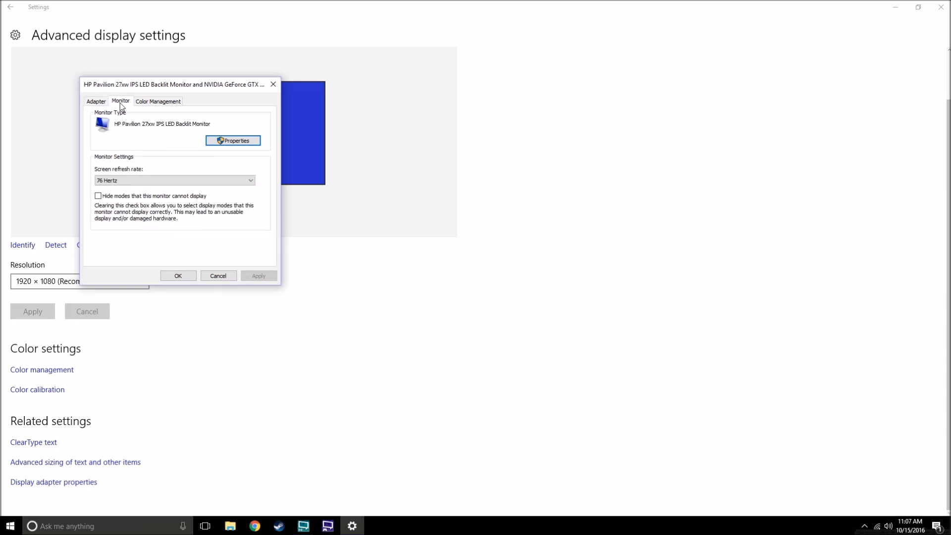
pyautogui.click(149, 180)
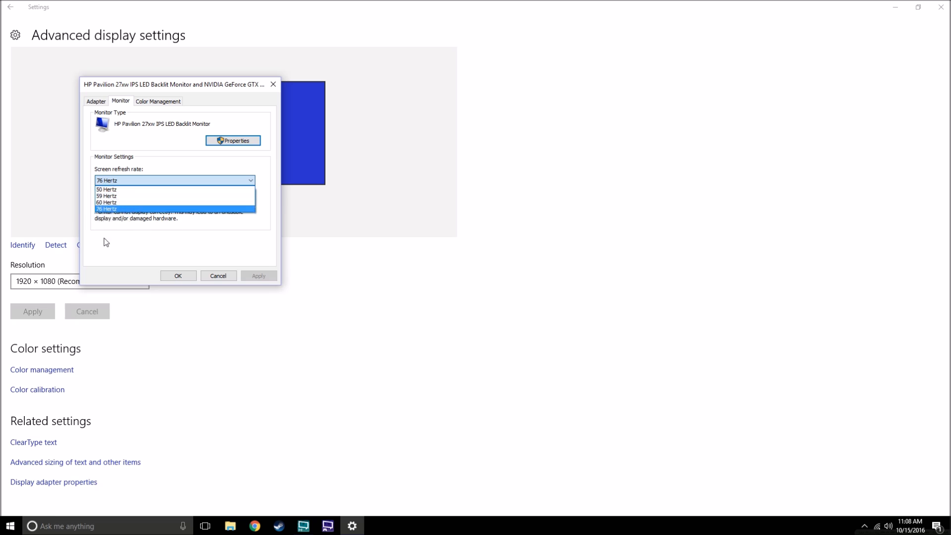
pyautogui.click(147, 236)
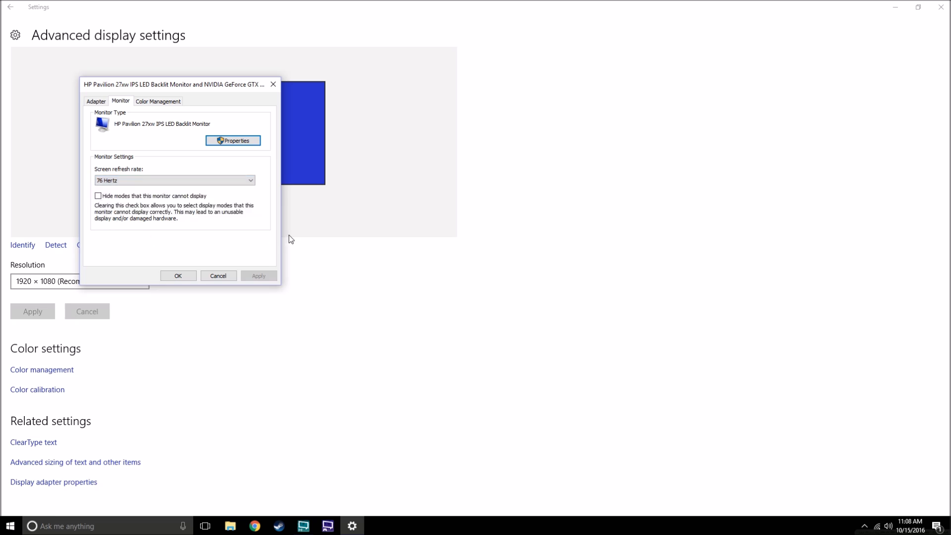
pyautogui.click(184, 276)
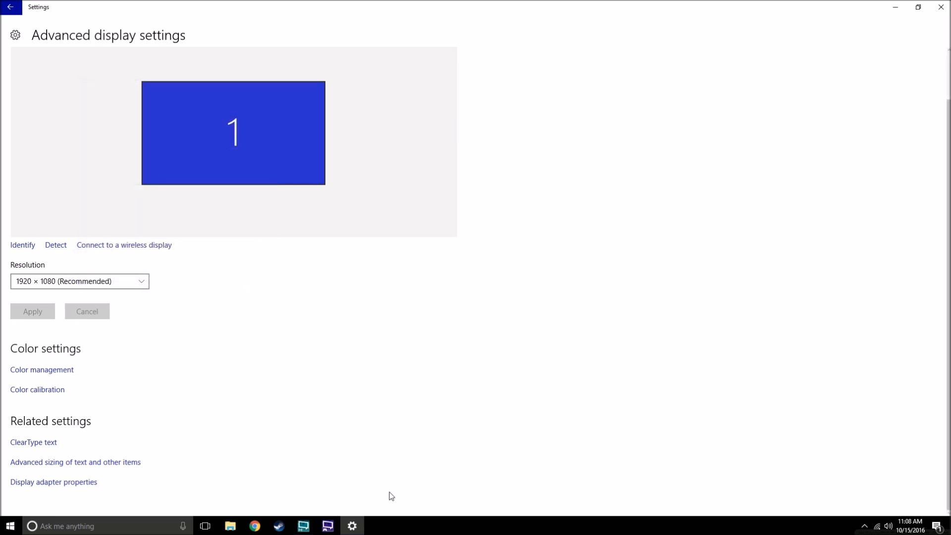
# Step: Clear the open windows off the desktop and open NVIDIA Control Panel
pyautogui.click(895, 7)
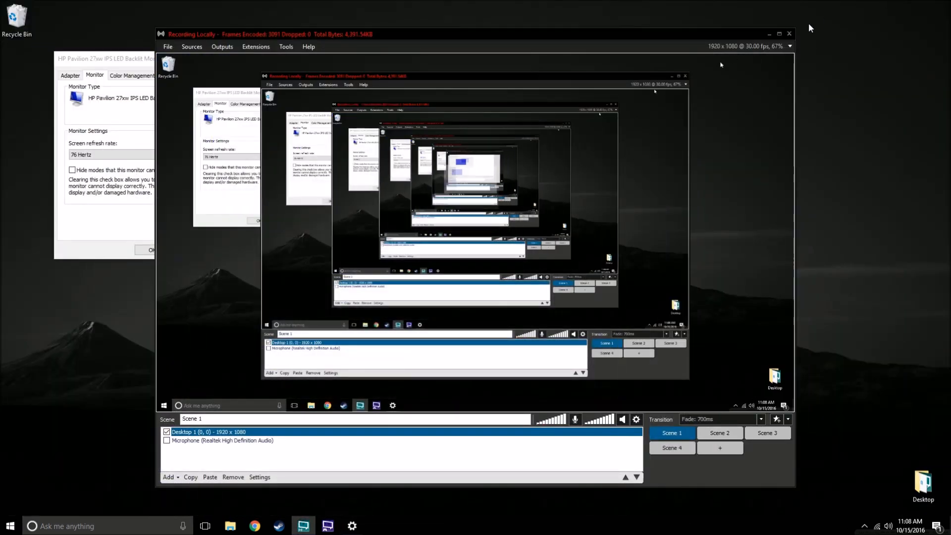
pyautogui.click(770, 33)
pyautogui.click(247, 58)
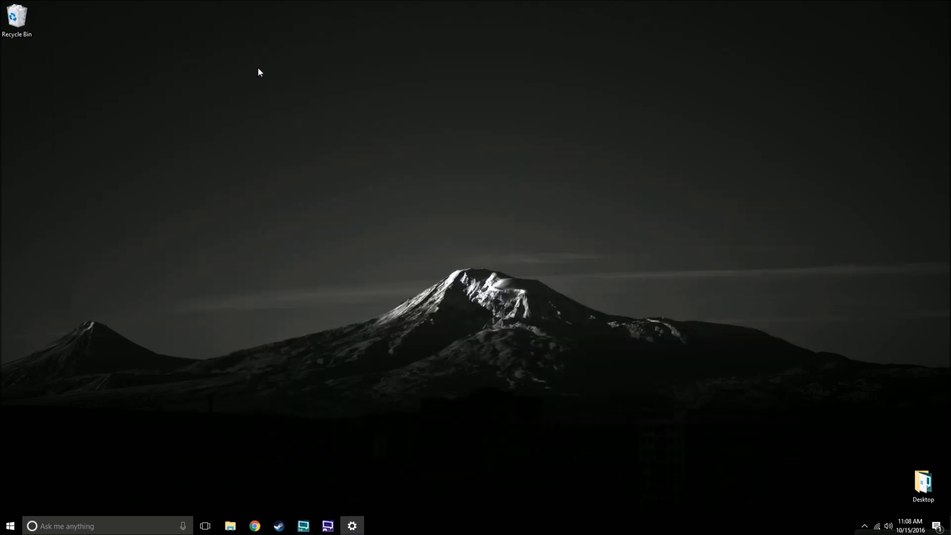
pyautogui.rightClick(293, 114)
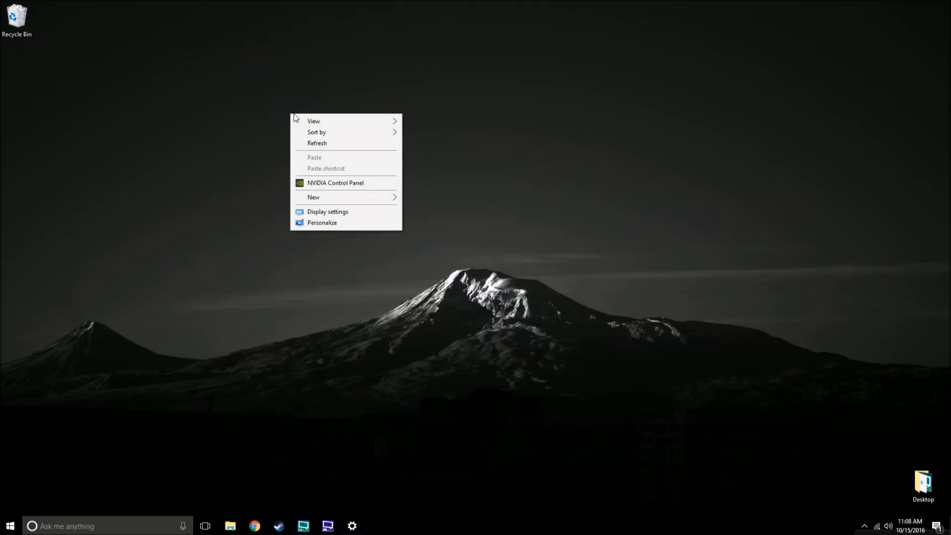
pyautogui.click(327, 184)
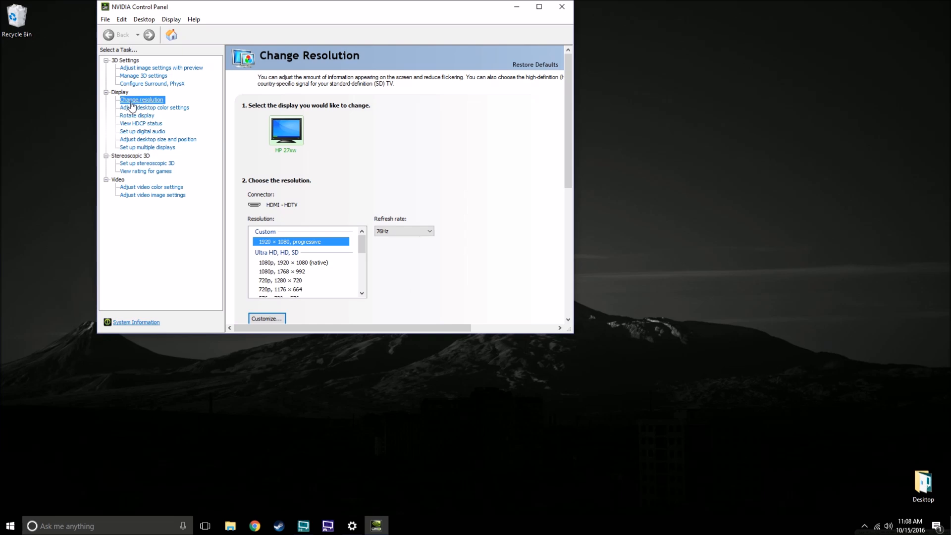
# Step: Start a new custom resolution for the display and set its refresh rate to 60 Hz
pyautogui.scroll(-1, 300, 267)
pyautogui.scroll(1, 302, 265)
pyautogui.click(274, 319)
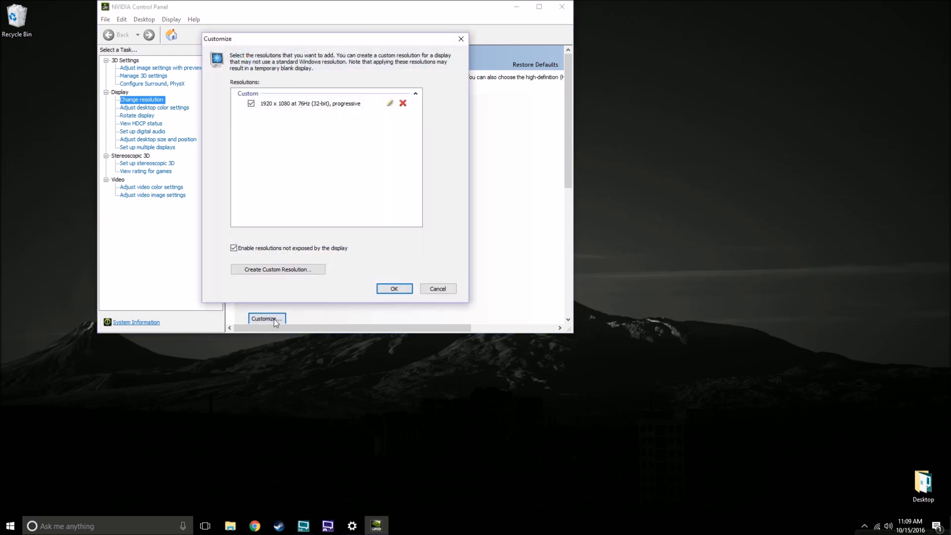
pyautogui.click(282, 270)
pyautogui.click(299, 109)
pyautogui.moveTo(299, 108); pyautogui.dragTo(279, 110)
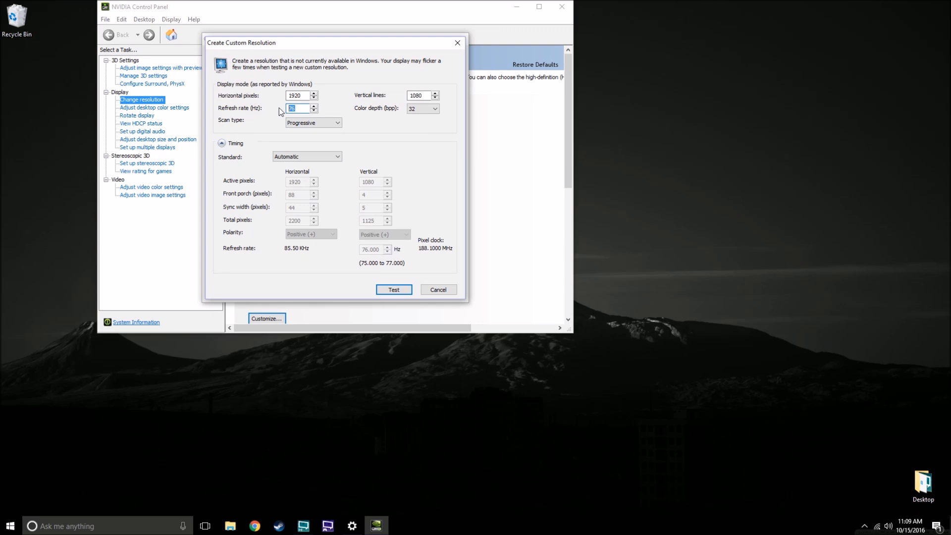
pyautogui.write('60')
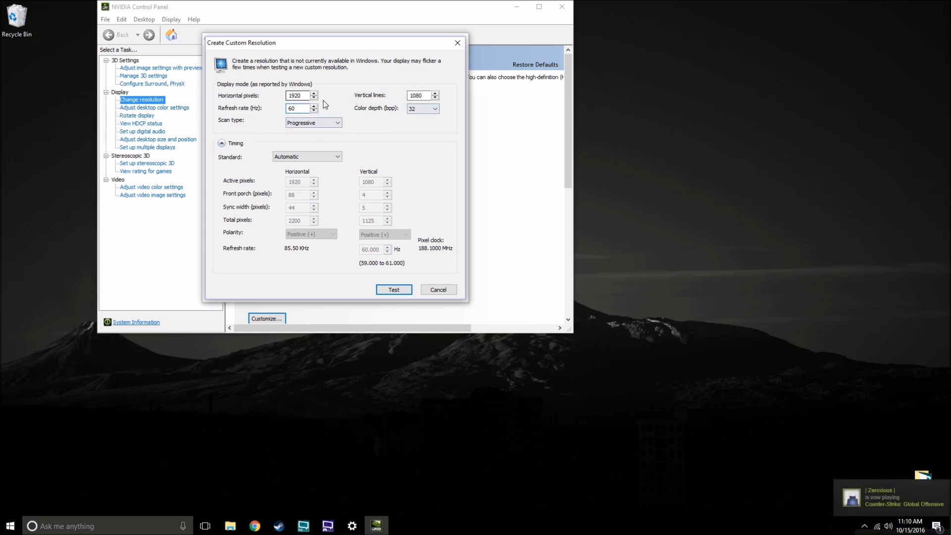
# Step: Set the custom resolution's refresh rate to 70 Hz at 1920 x 1080, test it and save it
pyautogui.click(301, 96)
pyautogui.click(415, 96)
pyautogui.click(291, 107)
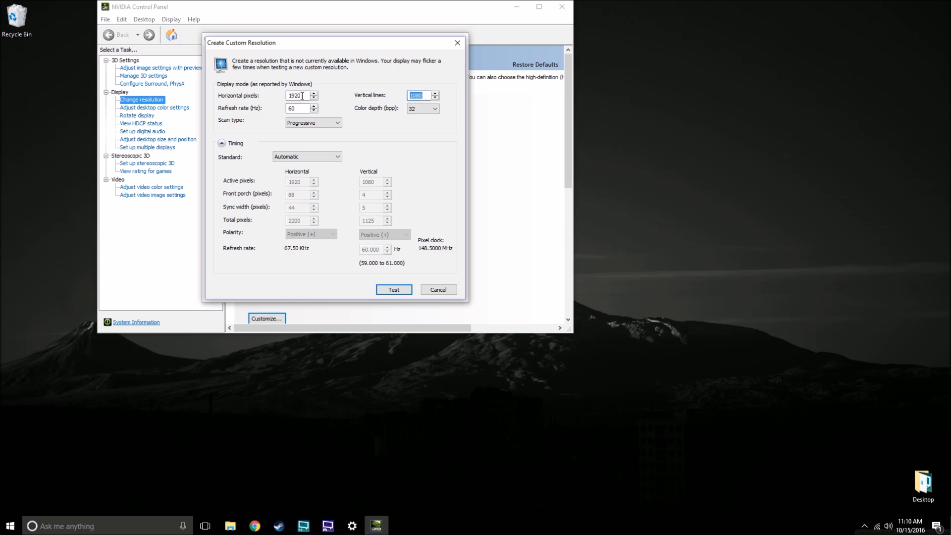
pyautogui.doubleClick(289, 95)
pyautogui.click(300, 96)
pyautogui.doubleClick(300, 95)
pyautogui.click(295, 109)
pyautogui.click(300, 110)
pyautogui.moveTo(297, 108); pyautogui.dragTo(285, 108)
pyautogui.write('70')
pyautogui.click(399, 292)
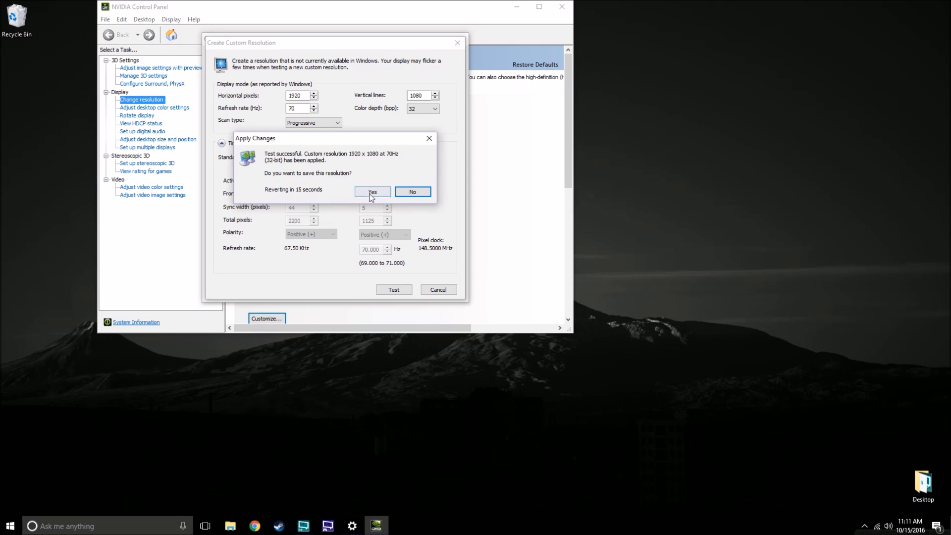
pyautogui.click(371, 191)
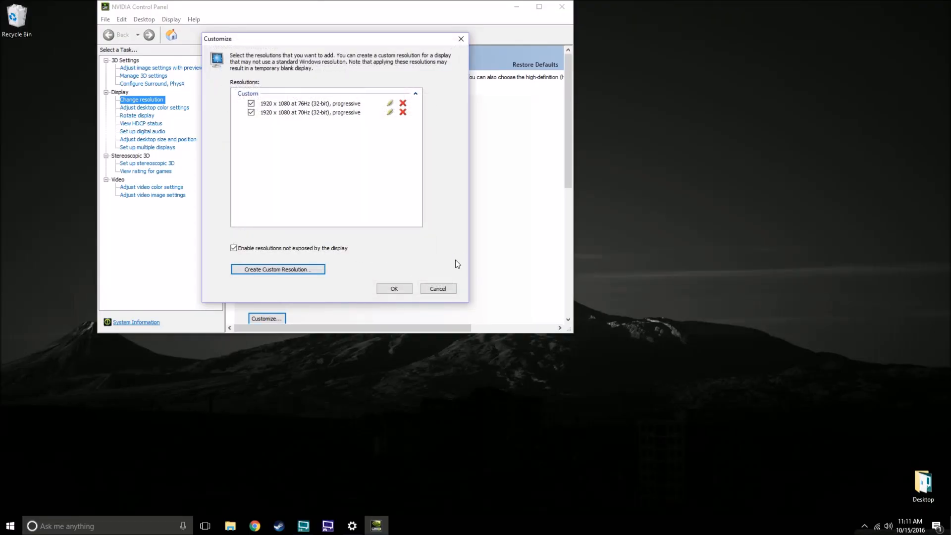
# Step: Try to create another 1920 x 1080 custom resolution at 76 Hz and dismiss the test message
pyautogui.click(293, 113)
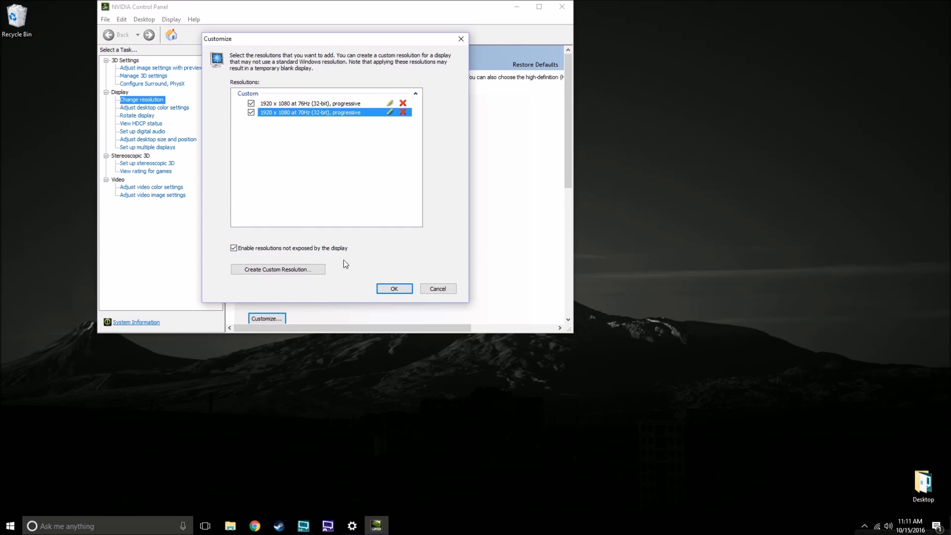
pyautogui.click(296, 268)
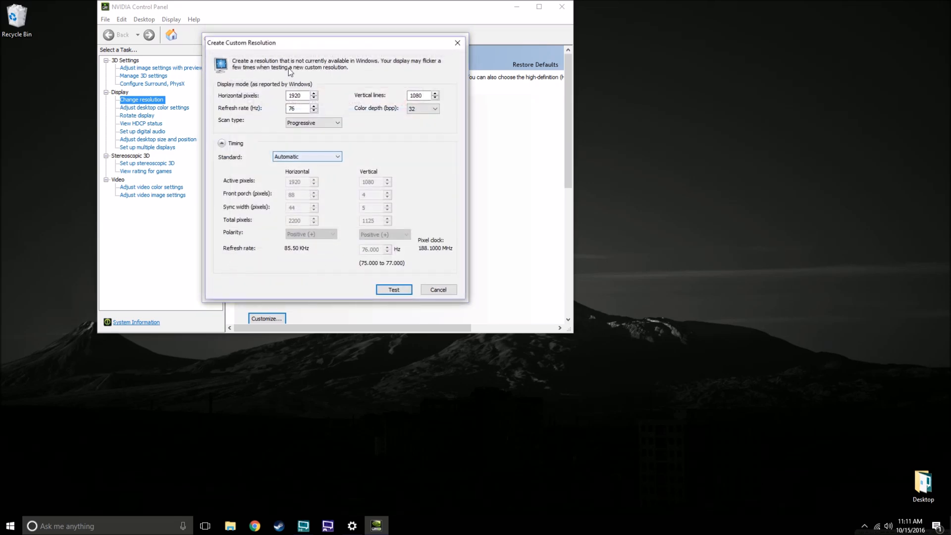
pyautogui.doubleClick(293, 108)
pyautogui.click(398, 288)
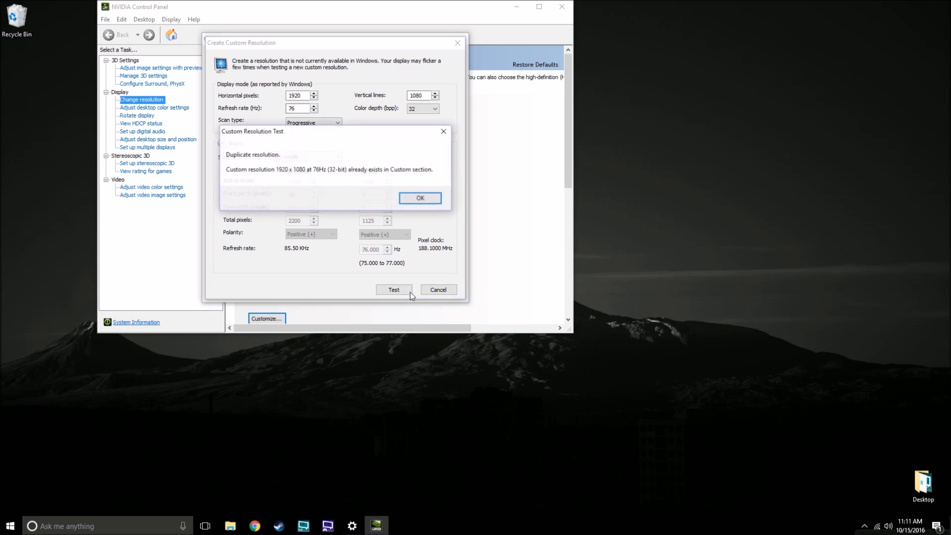
pyautogui.click(420, 199)
# Step: Set the new custom resolution's refresh rate to 75 Hz, test it and save it
pyautogui.click(297, 110)
pyautogui.press('BackSpace')
pyautogui.write('5')
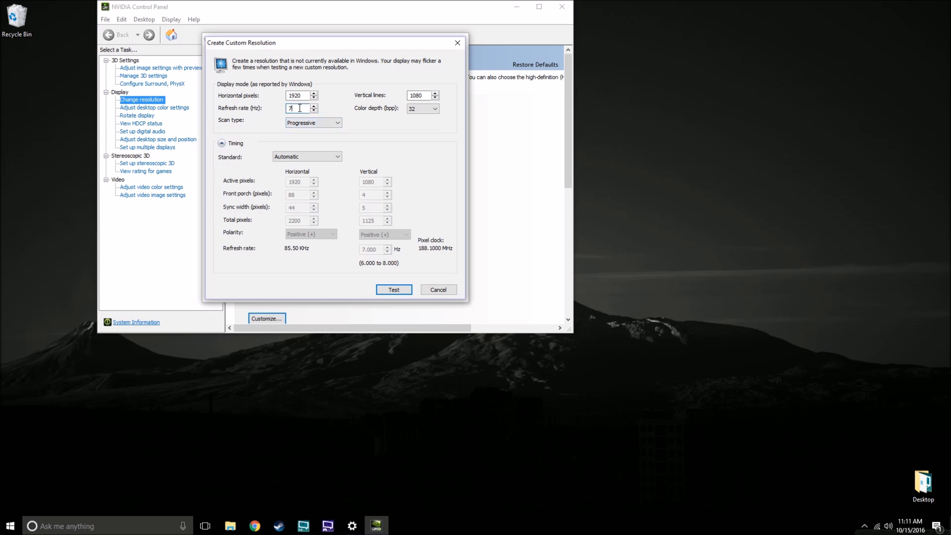
pyautogui.click(393, 291)
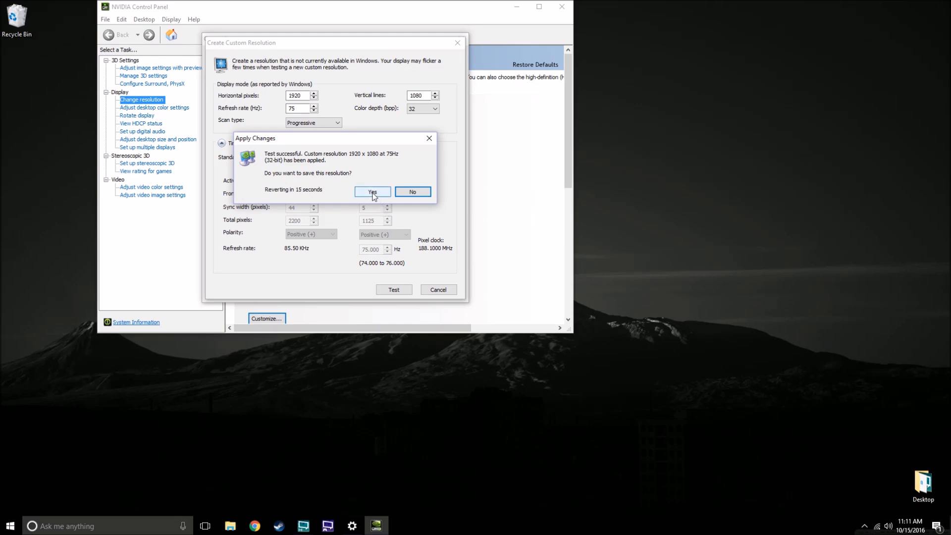
pyautogui.click(372, 191)
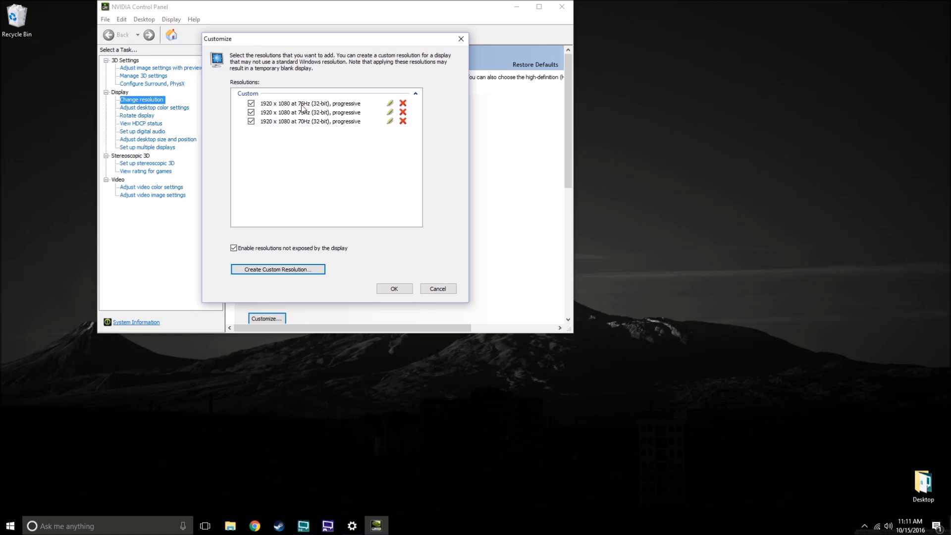
# Step: Delete the 75 Hz and 70 Hz custom resolutions from the list
pyautogui.click(403, 112)
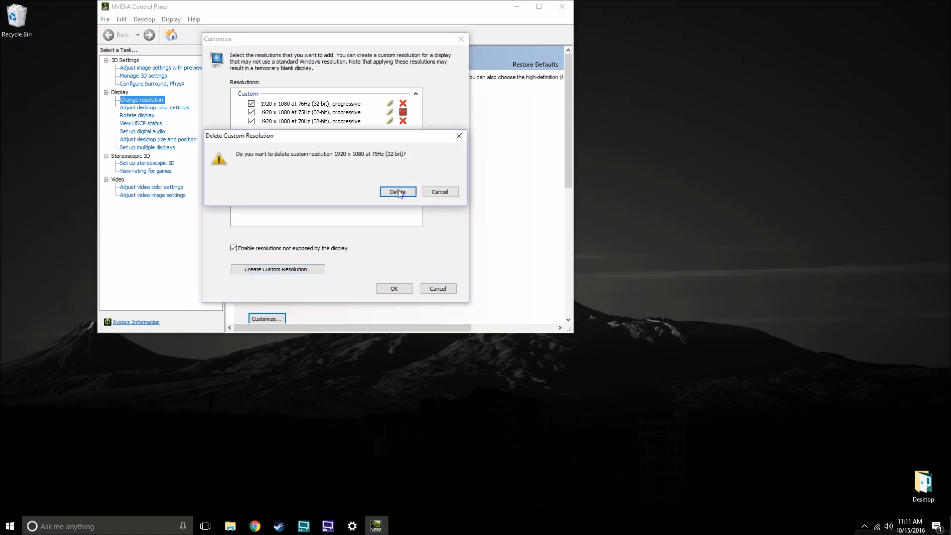
pyautogui.click(402, 192)
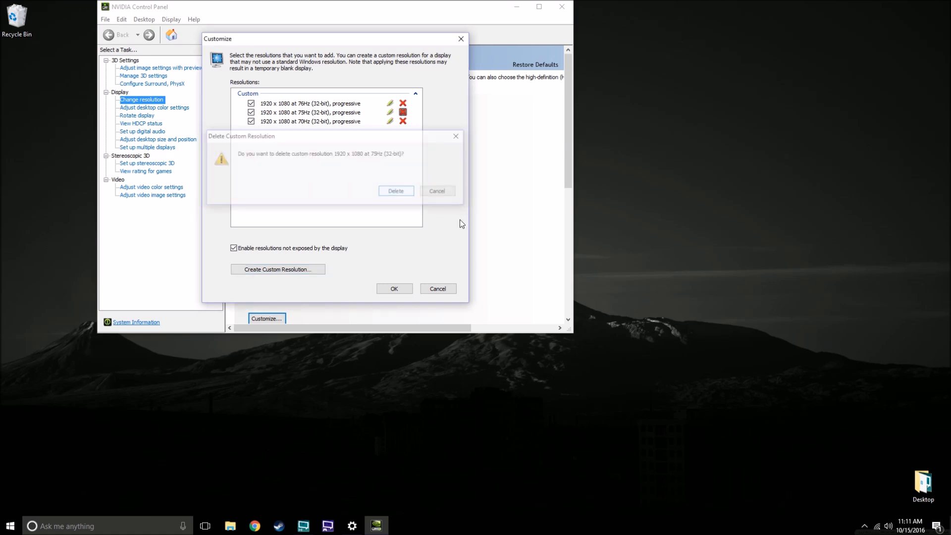
pyautogui.click(402, 112)
pyautogui.click(396, 195)
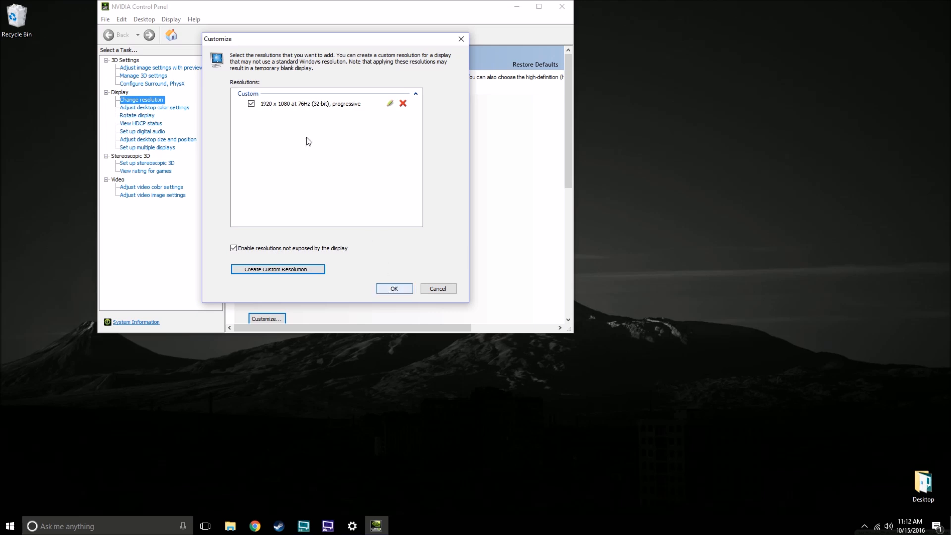
# Step: Confirm the custom resolution list with the 76 Hz entry, choose the 76Hz refresh rate and apply the change
pyautogui.click(308, 106)
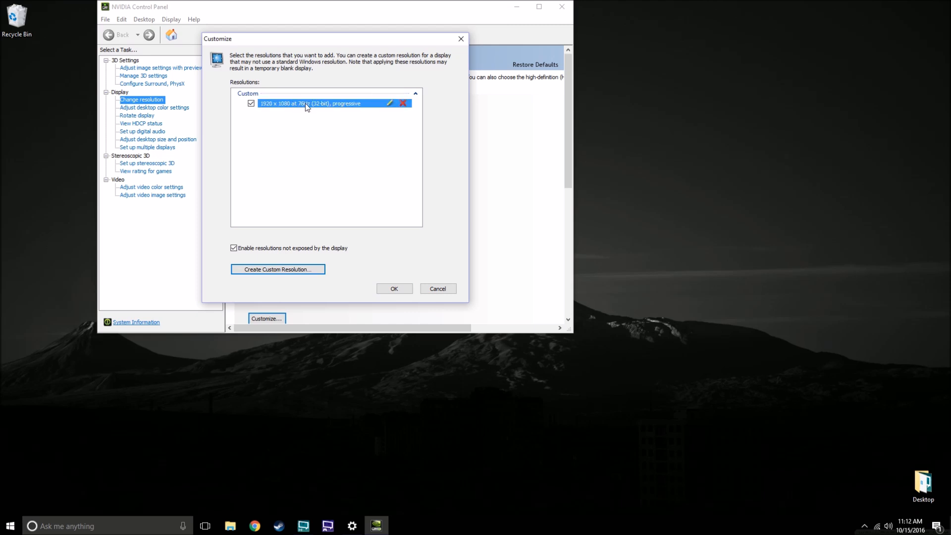
pyautogui.click(394, 288)
pyautogui.click(379, 230)
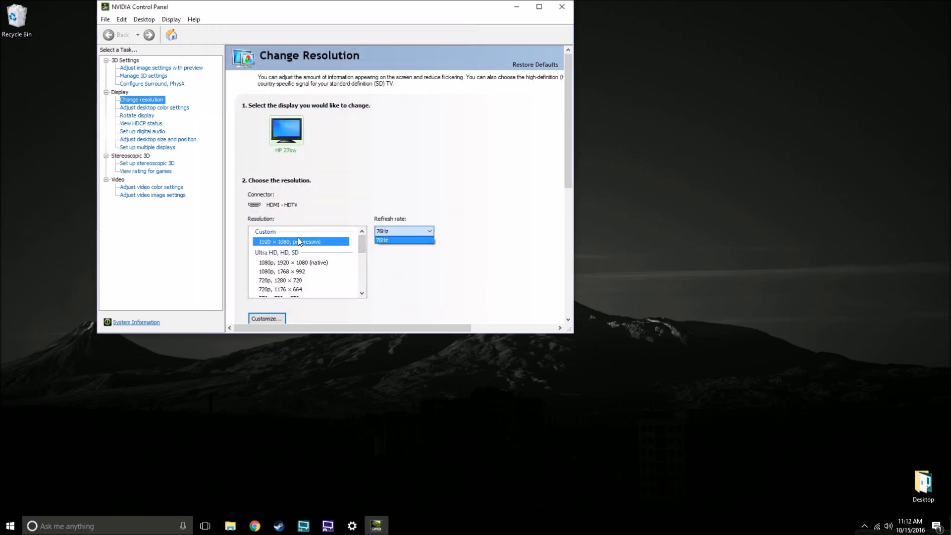
pyautogui.click(383, 241)
pyautogui.click(511, 321)
pyautogui.click(372, 188)
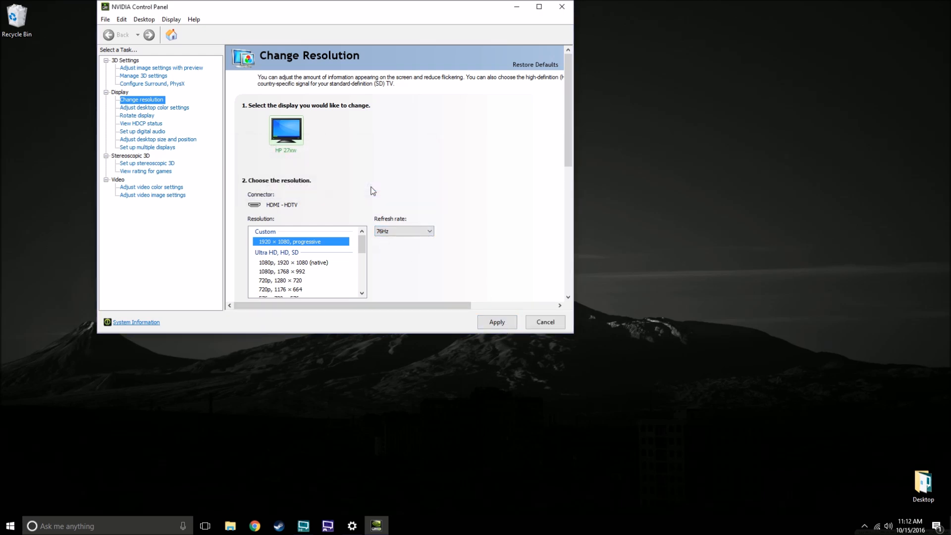
# Step: Close NVIDIA Control Panel and the minimized Settings window
pyautogui.click(563, 7)
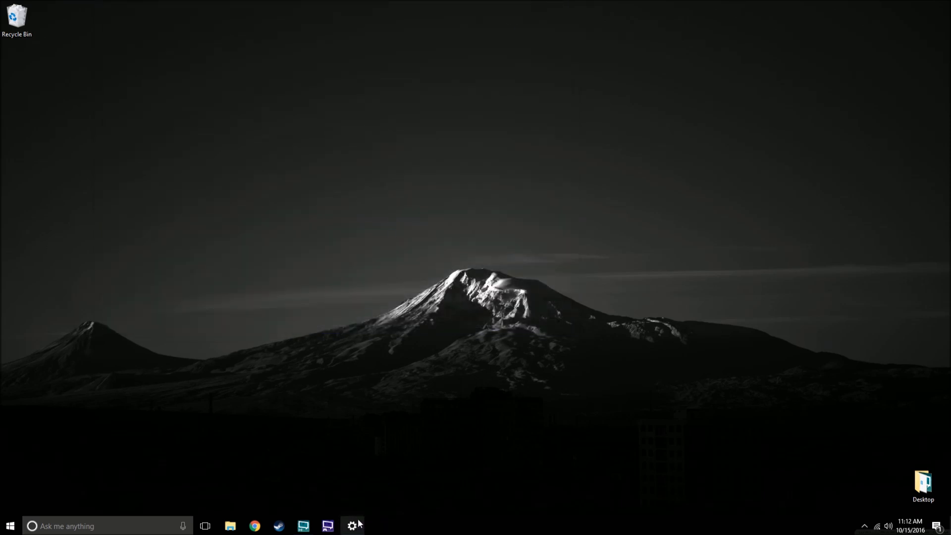
pyautogui.hotkey('alt', 'Tab')
pyautogui.press('Escape')
pyautogui.rightClick(352, 526)
pyautogui.click(346, 506)
# Step: Search Windows for "display" and open the display adapter properties from the advanced display settings
pyautogui.click(124, 523)
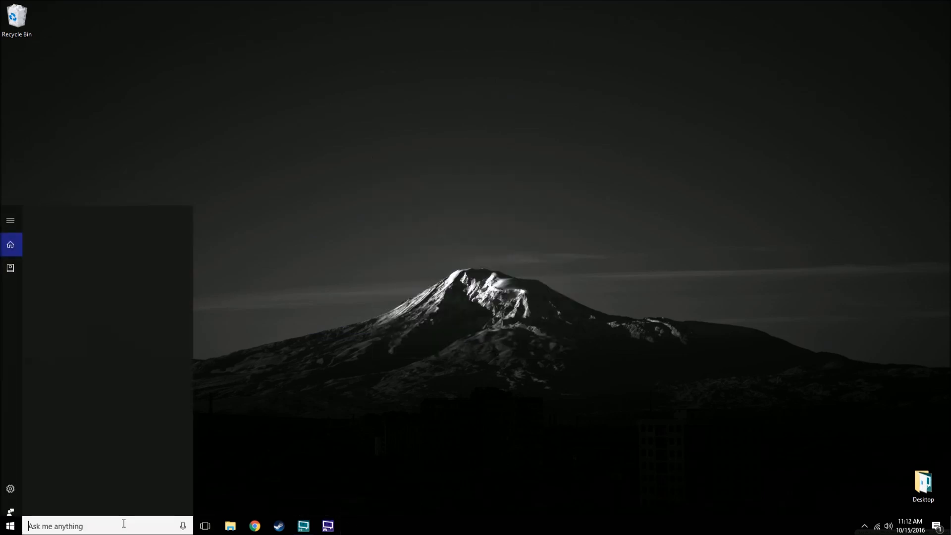
pyautogui.write('display')
pyautogui.press('Return')
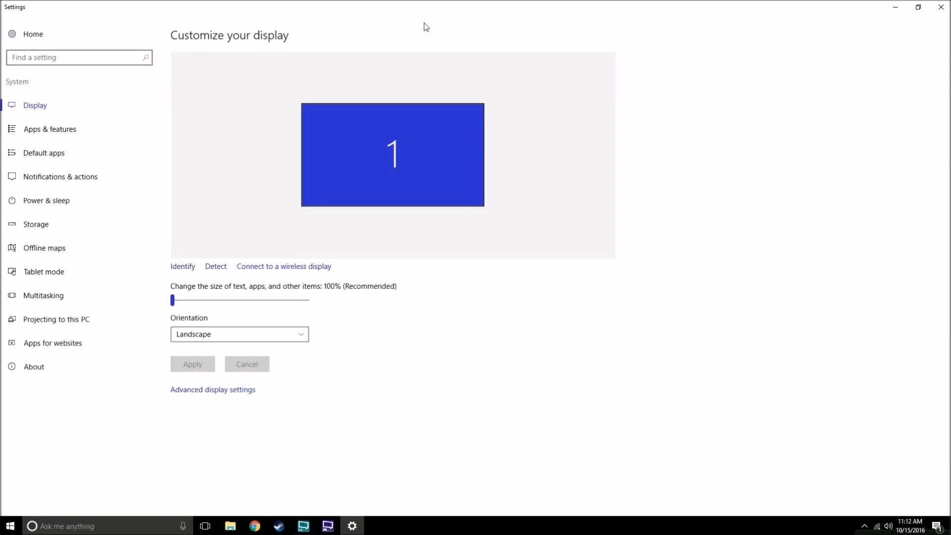
pyautogui.click(210, 390)
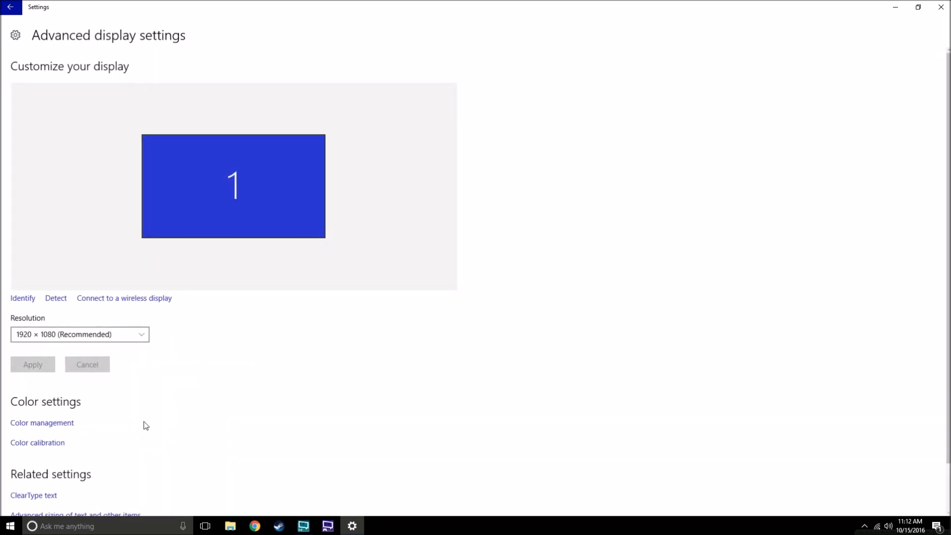
pyautogui.scroll(-1, 144, 424)
pyautogui.click(79, 484)
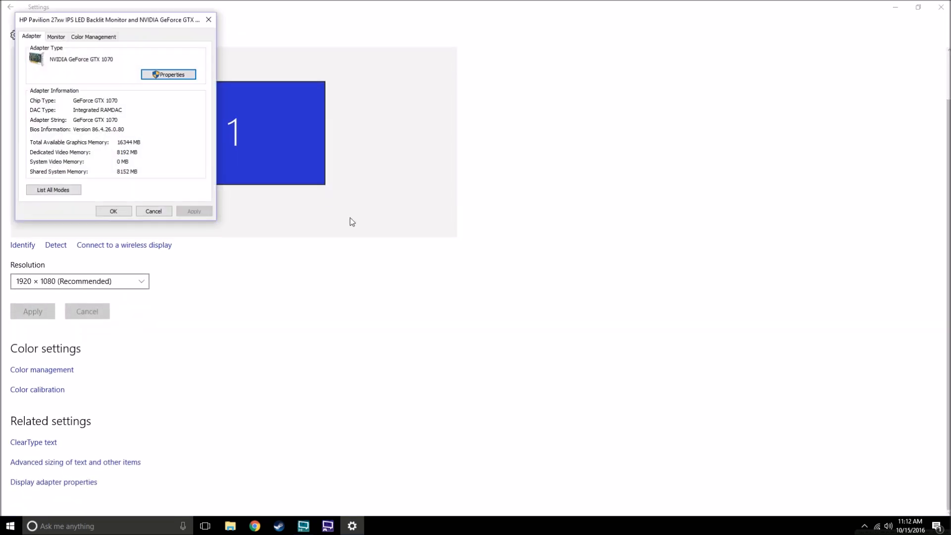
# Step: Choose 76 Hertz as the screen refresh rate in the monitor properties
pyautogui.click(56, 36)
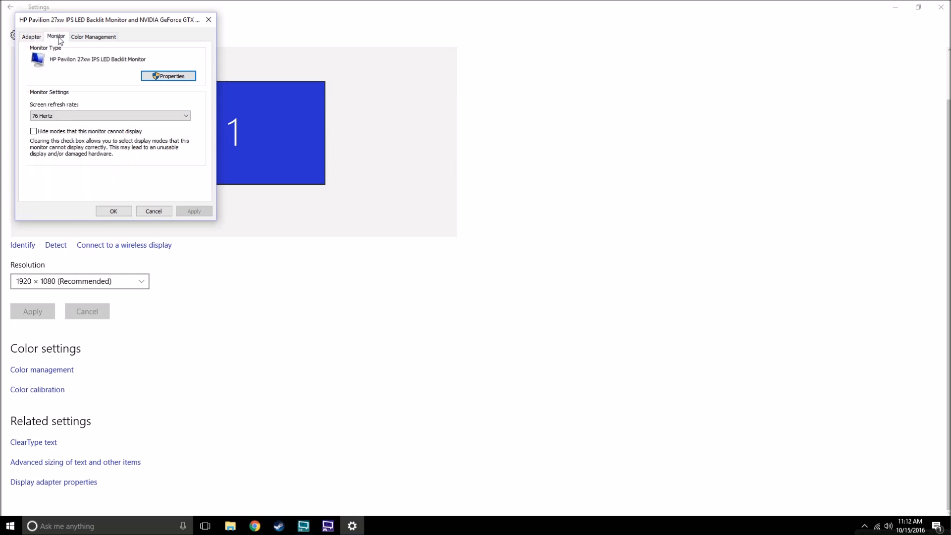
pyautogui.click(124, 116)
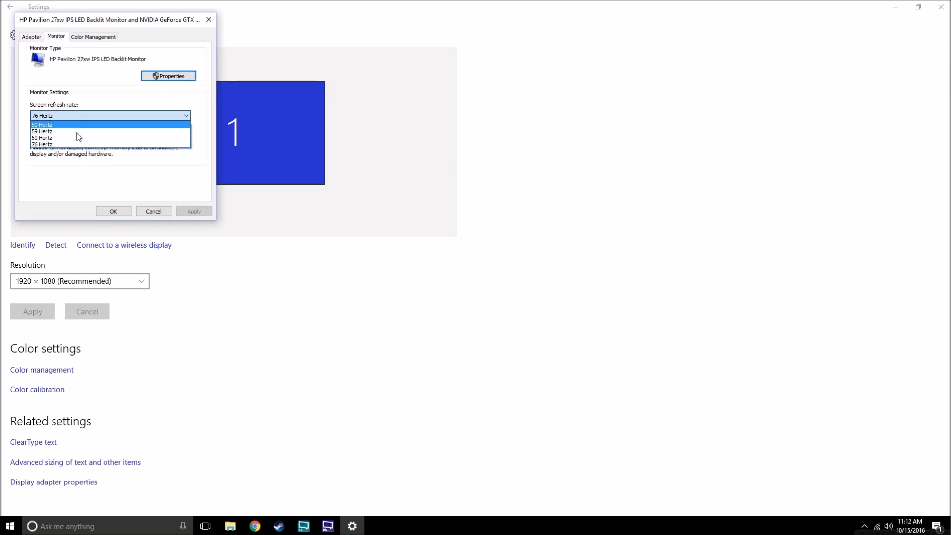
pyautogui.click(43, 144)
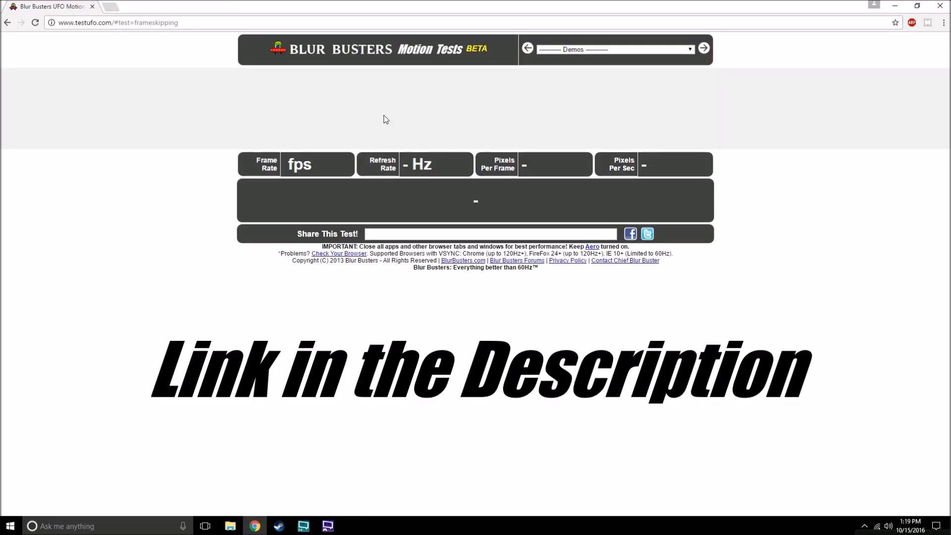
pyautogui.click(156, 20)
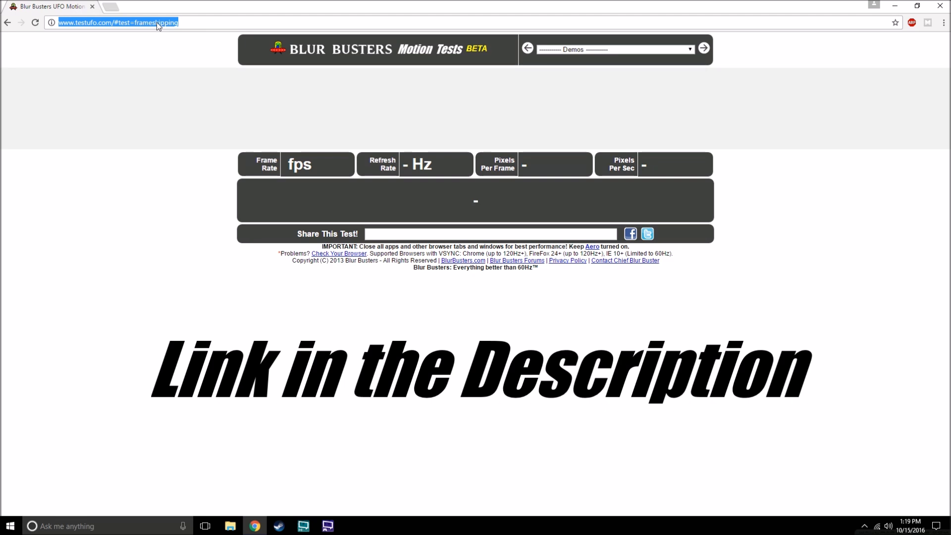
pyautogui.press('Return')
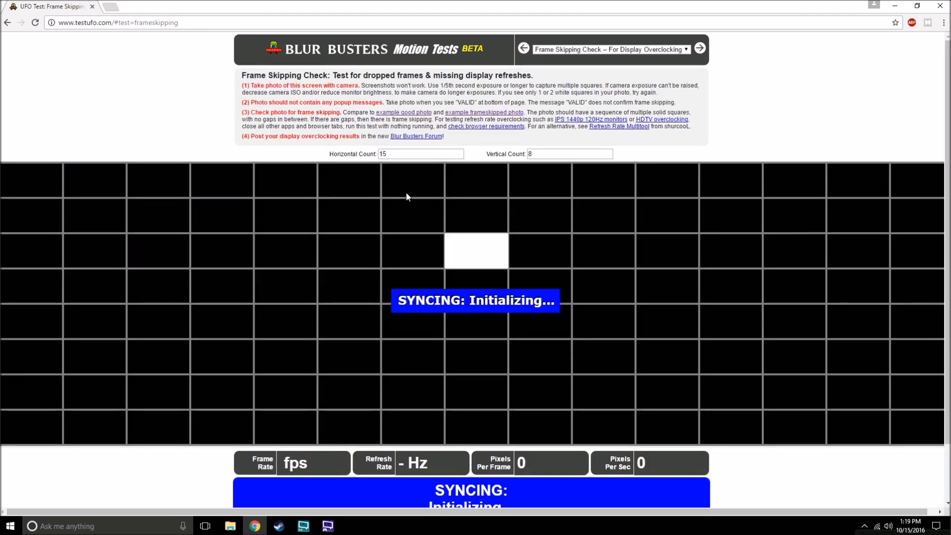
pyautogui.scroll(-1, 411, 221)
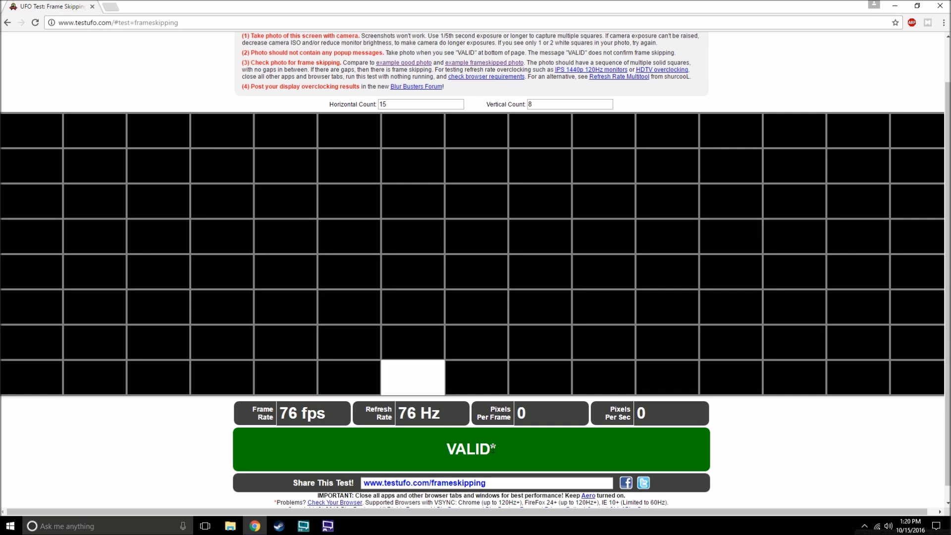
pyautogui.moveTo(440, 419)
pyautogui.mouseDown()
pyautogui.moveTo(394, 406)
pyautogui.moveTo(436, 412)
pyautogui.mouseUp()
pyautogui.click(442, 413)
pyautogui.tripleClick(442, 414)
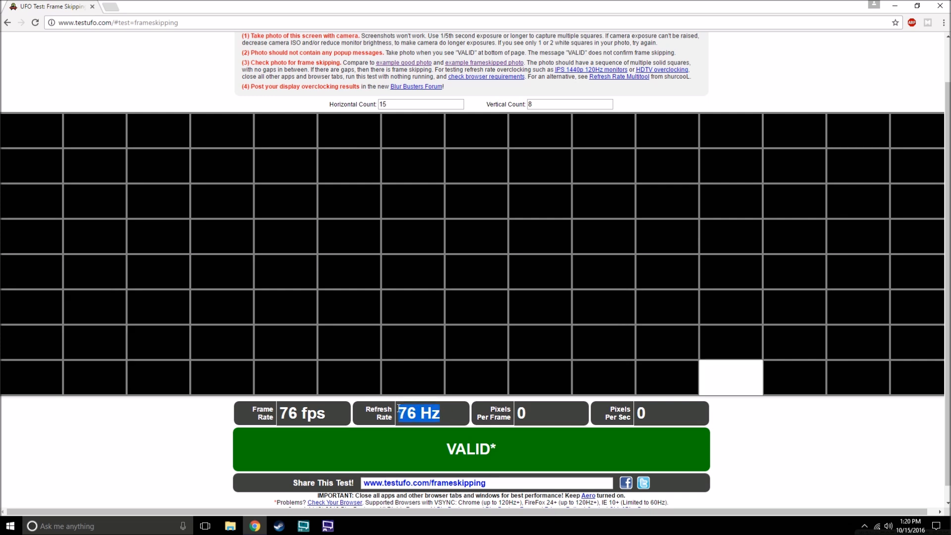
# Step: Search Windows for "display" again and bring up the display adapter properties in the advanced display settings
pyautogui.click(78, 527)
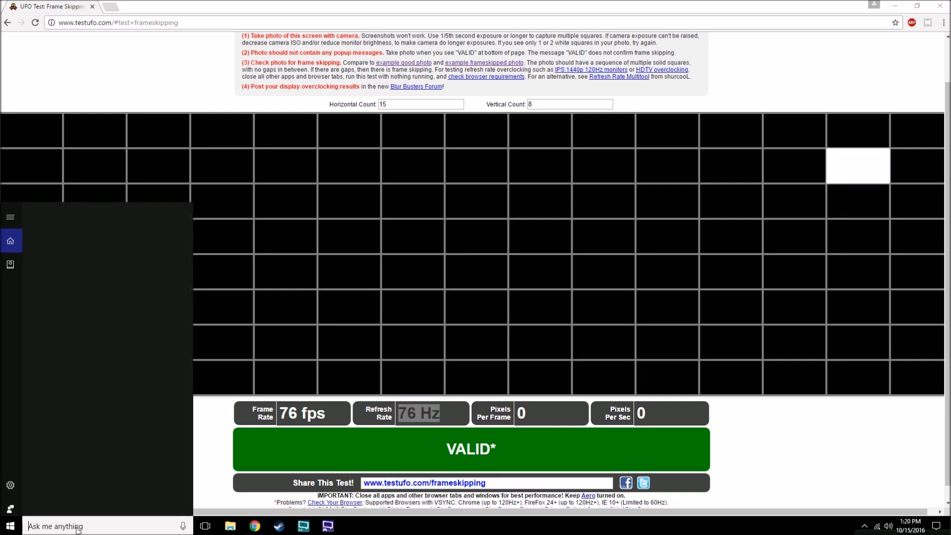
pyautogui.write('display')
pyautogui.press('Return')
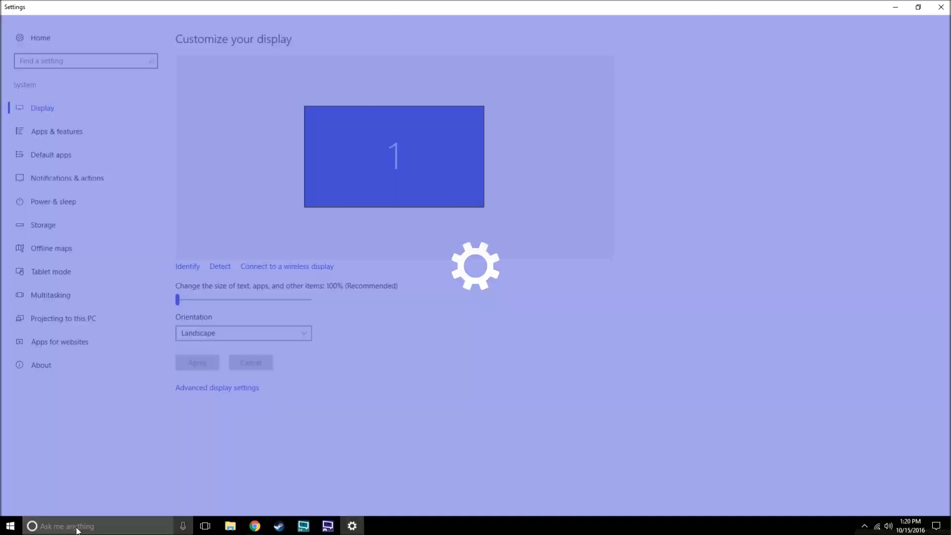
pyautogui.click(229, 391)
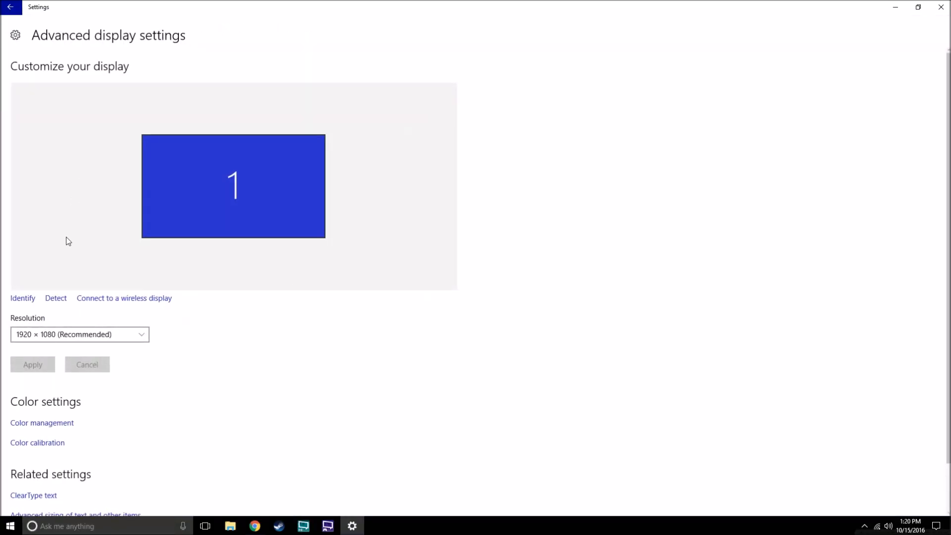
pyautogui.scroll(-1, 88, 437)
pyautogui.click(75, 483)
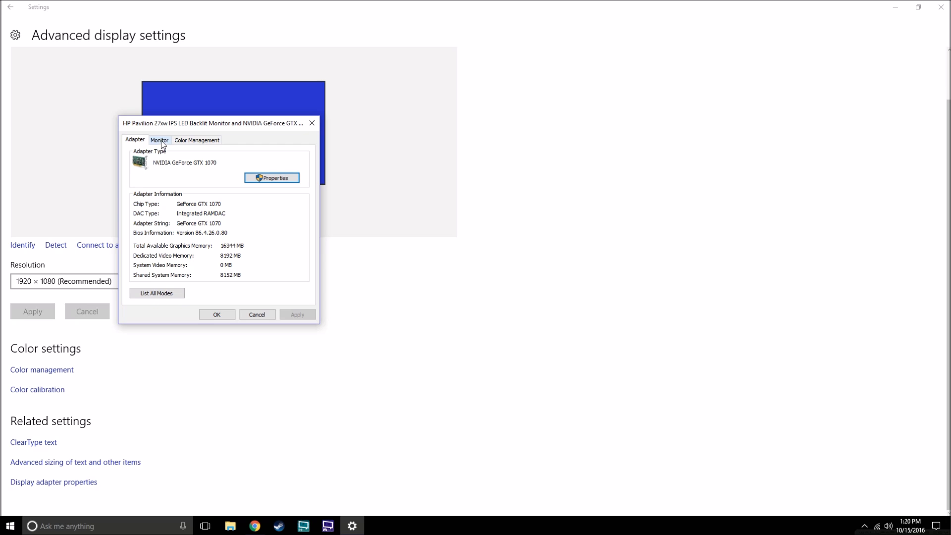
# Step: Set the monitor's screen refresh rate to 60 Hertz, keep the change and check it on the frame skipping test in Chrome
pyautogui.click(159, 140)
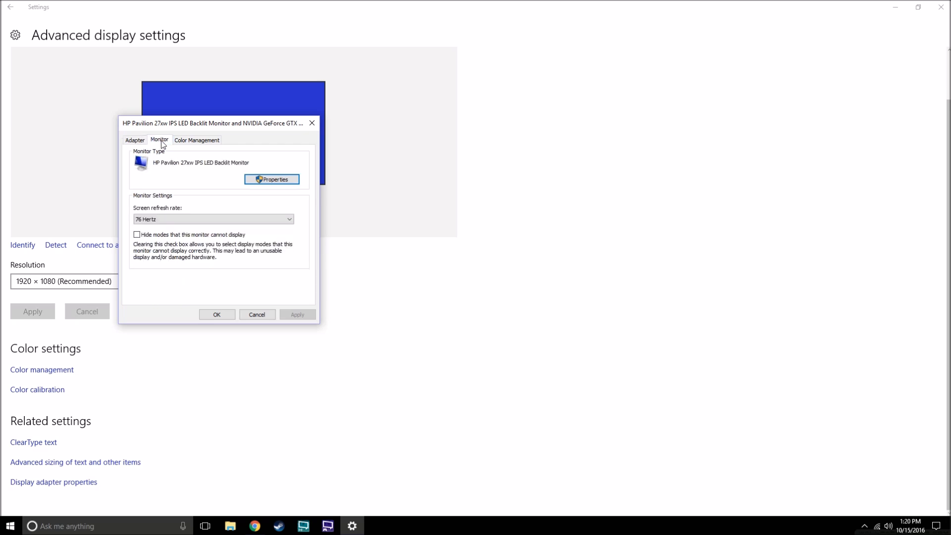
pyautogui.click(165, 223)
pyautogui.click(164, 240)
pyautogui.click(231, 315)
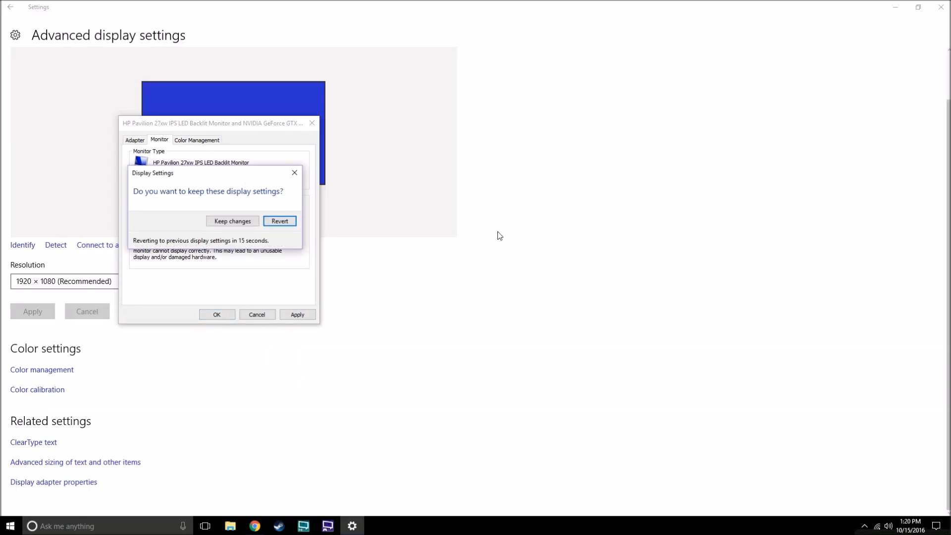
pyautogui.click(232, 221)
pyautogui.hotkey('alt', 'Tab')
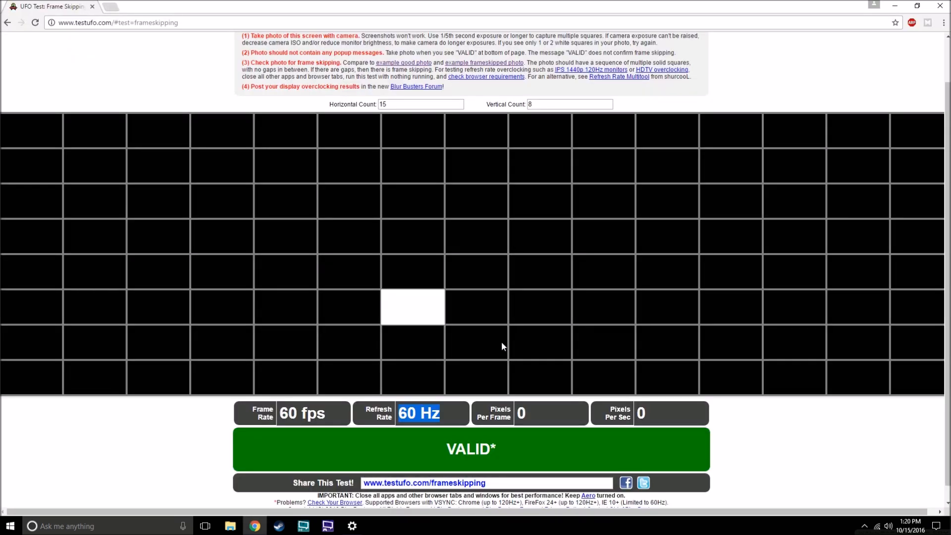
pyautogui.click(451, 414)
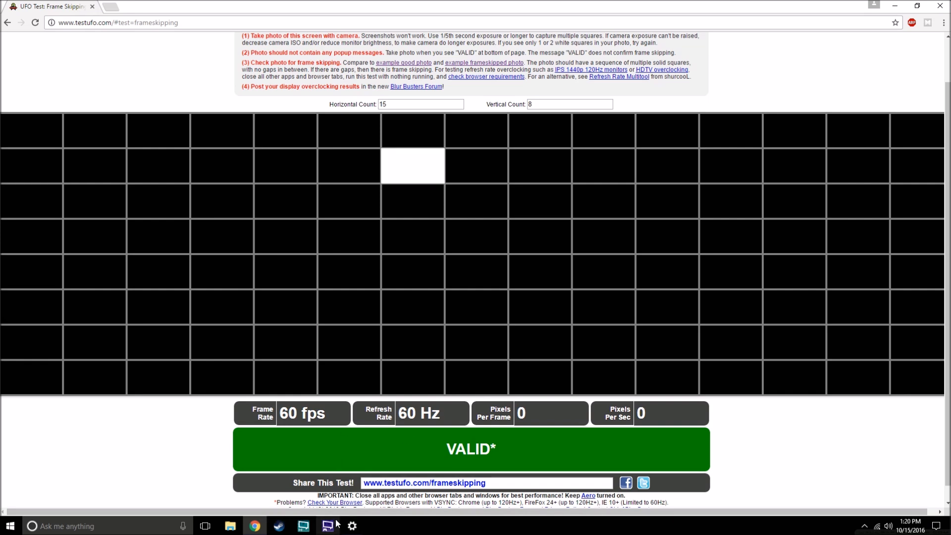
# Step: Switch back to Settings and reopen the display adapter properties at the monitor settings
pyautogui.click(352, 526)
pyautogui.click(70, 483)
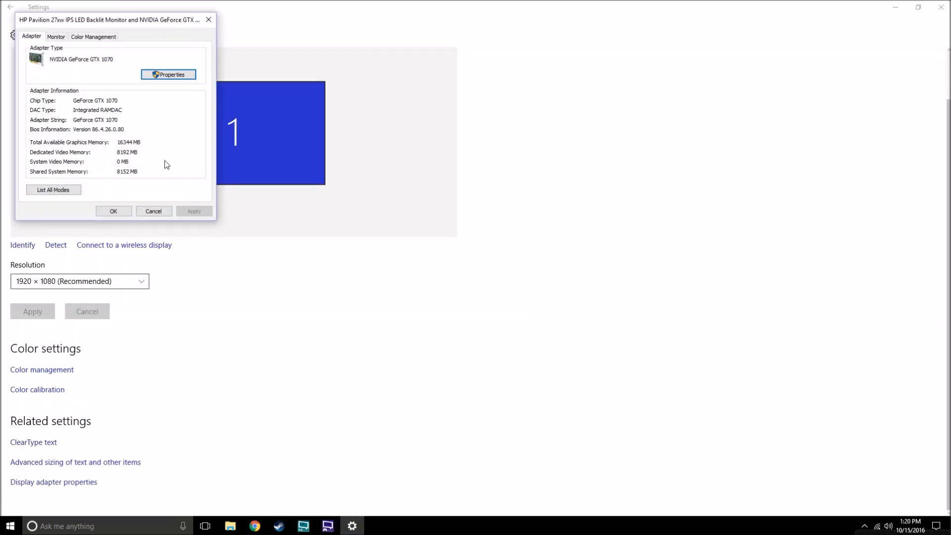
pyautogui.click(56, 36)
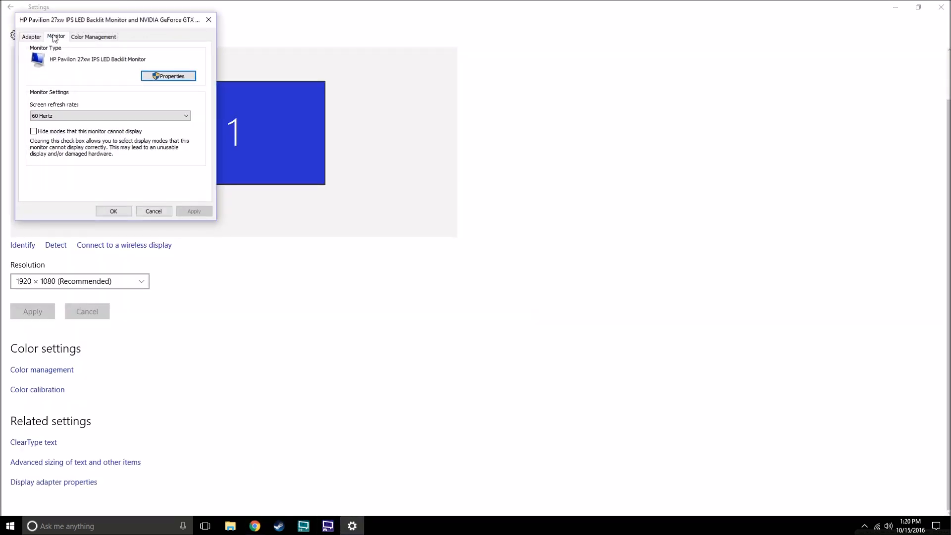
# Step: Try hiding modes that this monitor cannot display, review the available refresh rates at 60 Hertz, and unhide the modes again
pyautogui.click(36, 132)
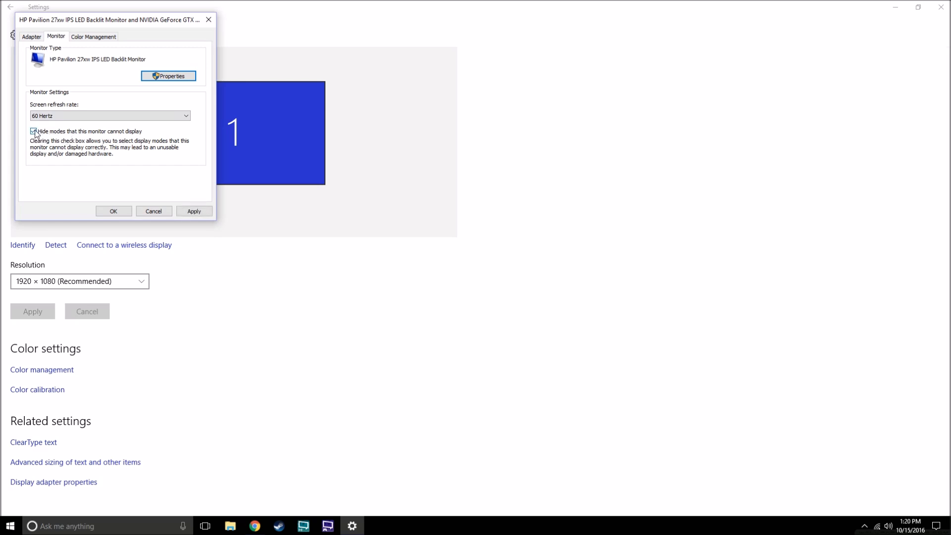
pyautogui.click(45, 116)
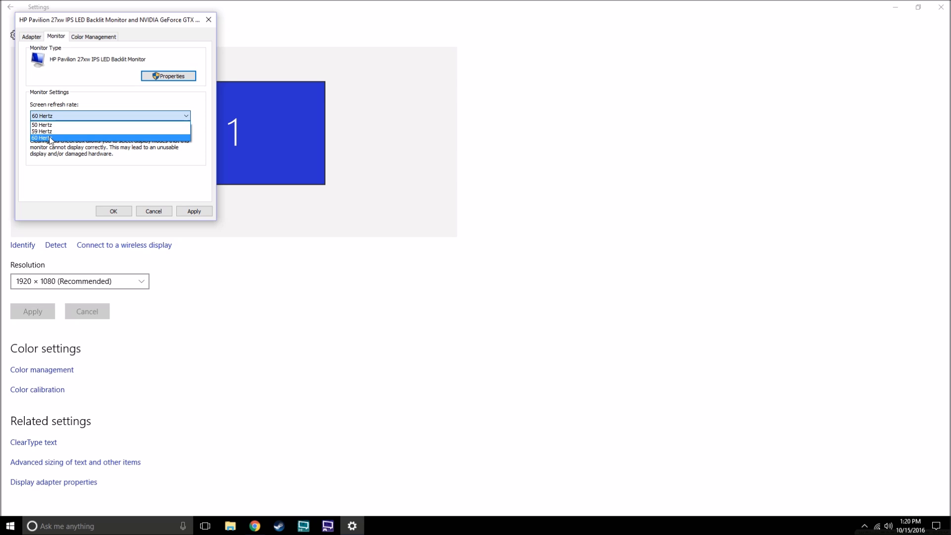
pyautogui.click(44, 137)
pyautogui.click(35, 131)
# Step: Set the screen refresh rate to 76 Hertz, keep the change and check it on the frame skipping test in Chrome
pyautogui.click(55, 113)
pyautogui.click(56, 145)
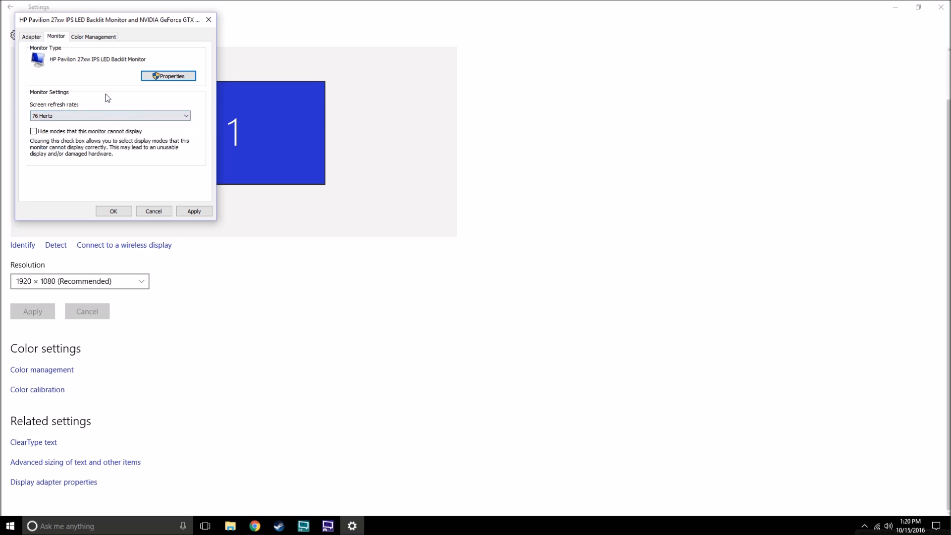
pyautogui.click(193, 210)
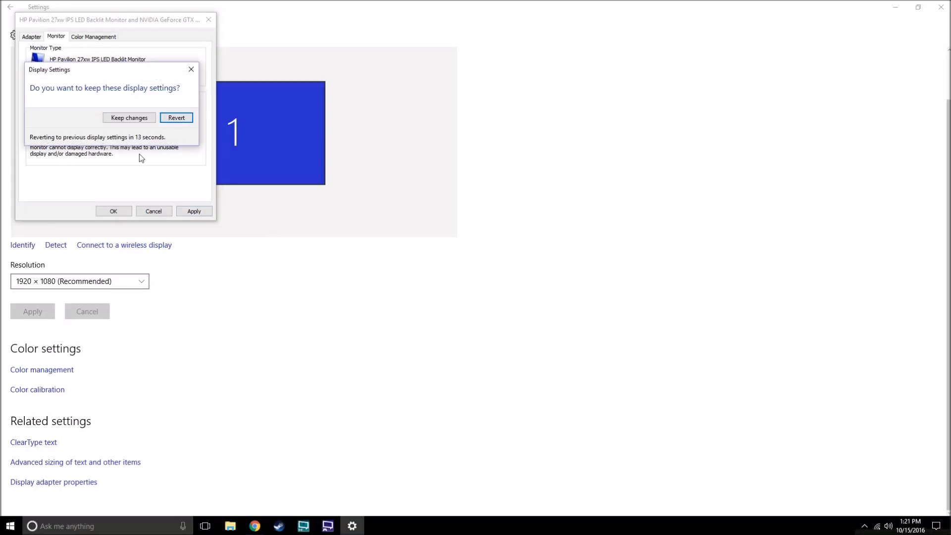
pyautogui.click(129, 118)
pyautogui.click(114, 211)
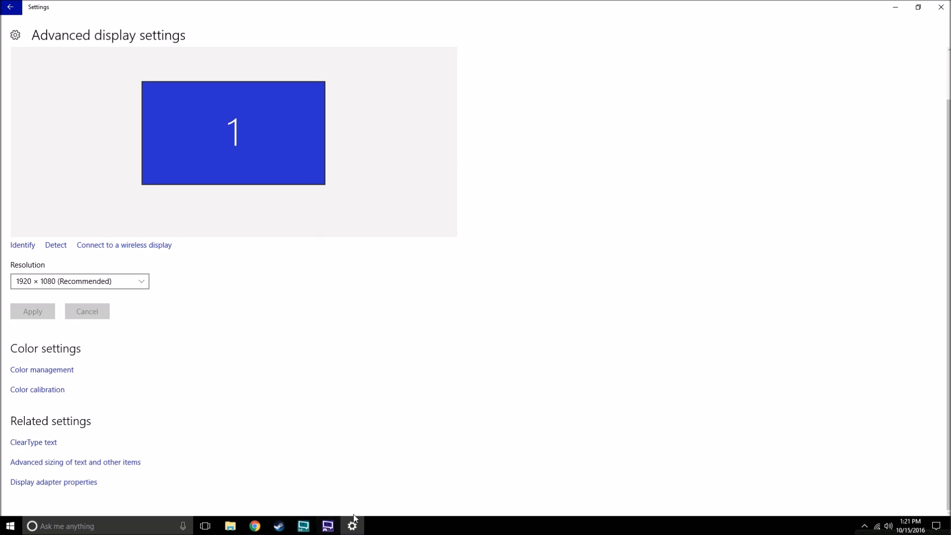
pyautogui.click(255, 525)
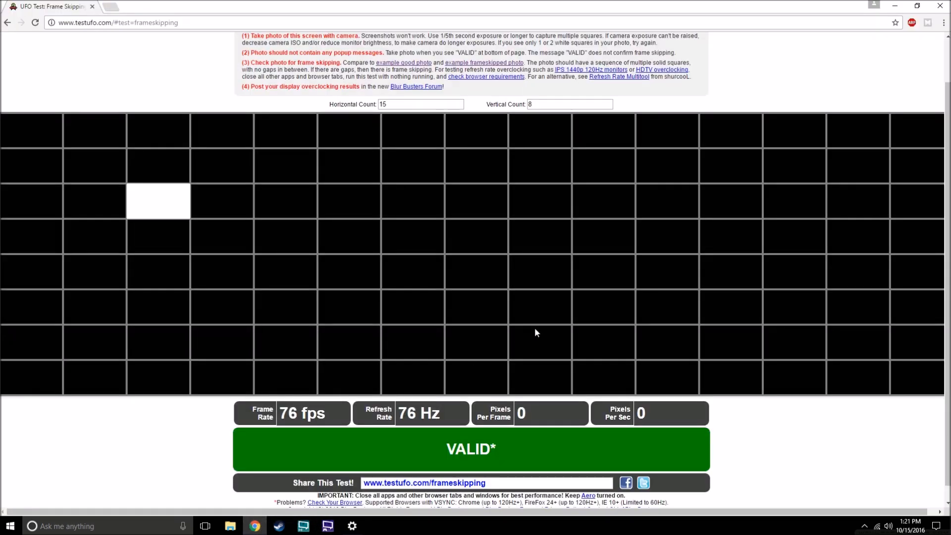